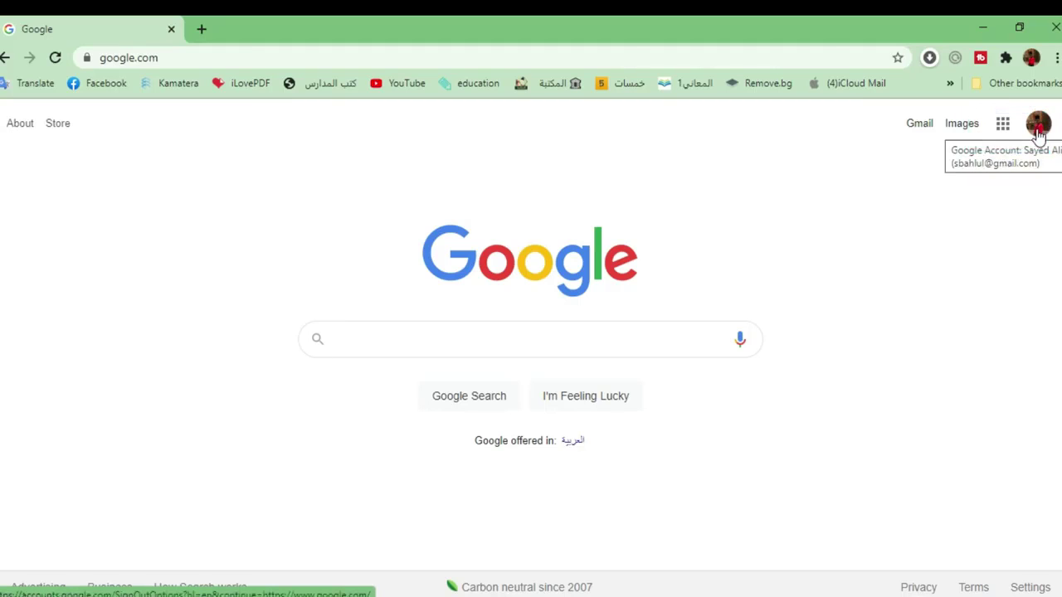
Open the contacts list of the signed-in Google Account from its People & sharing section.
left_click(1036, 126)
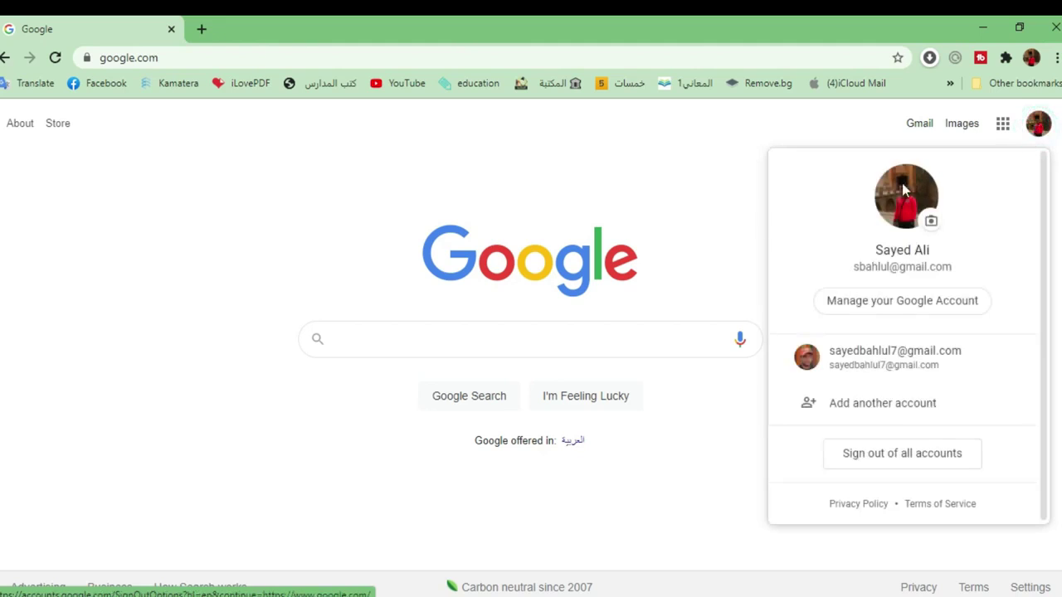
left_click(728, 191)
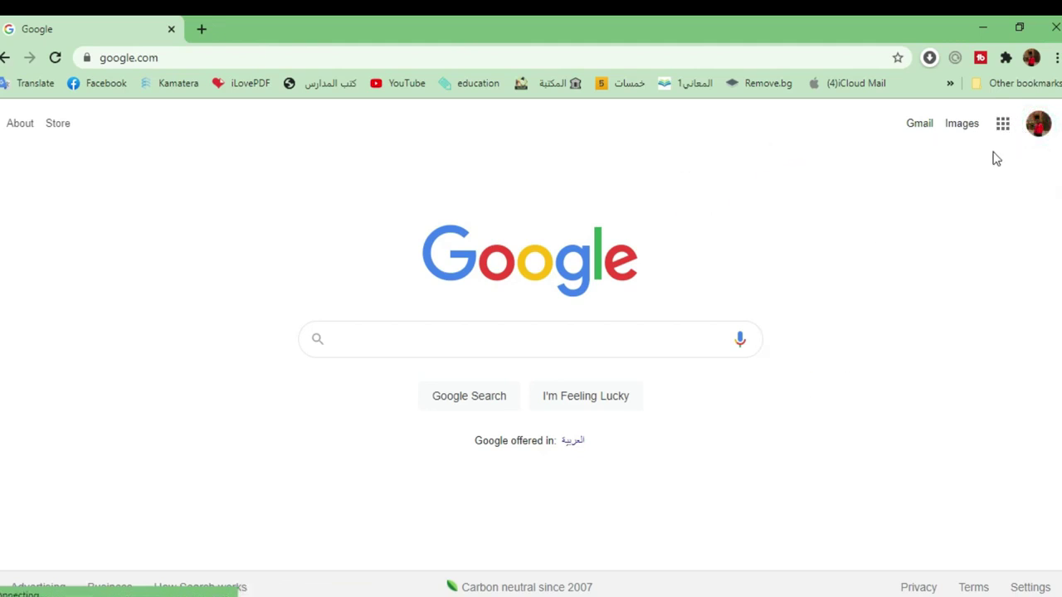
left_click(1003, 126)
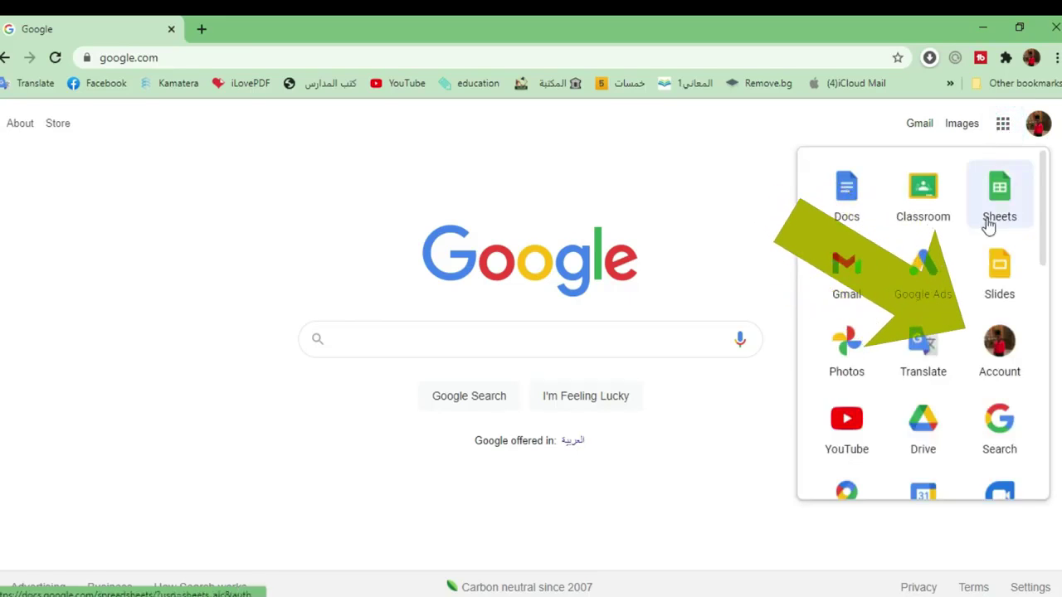
left_click(999, 358)
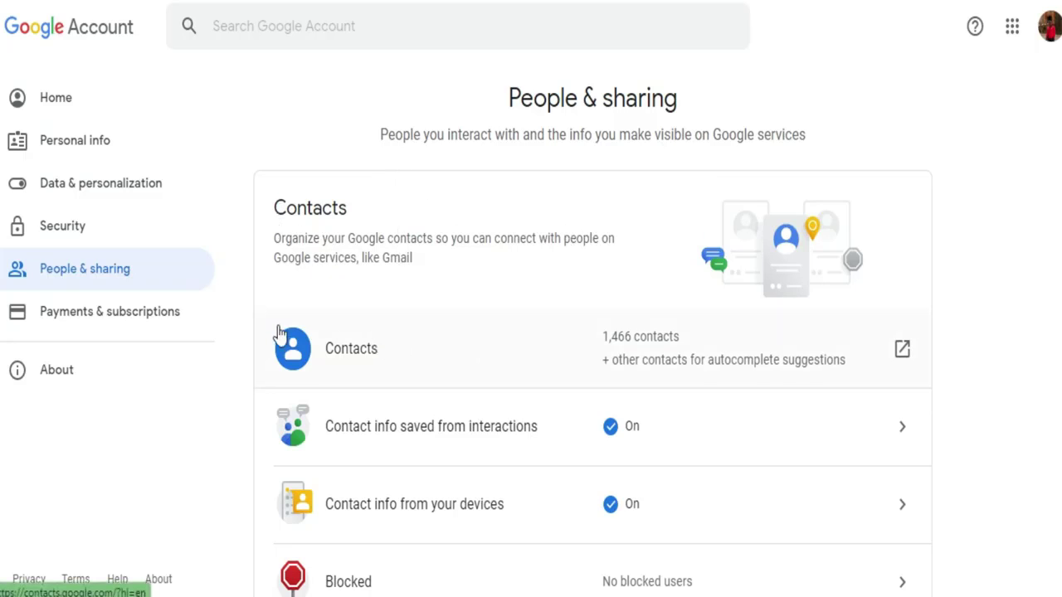
left_click(371, 355)
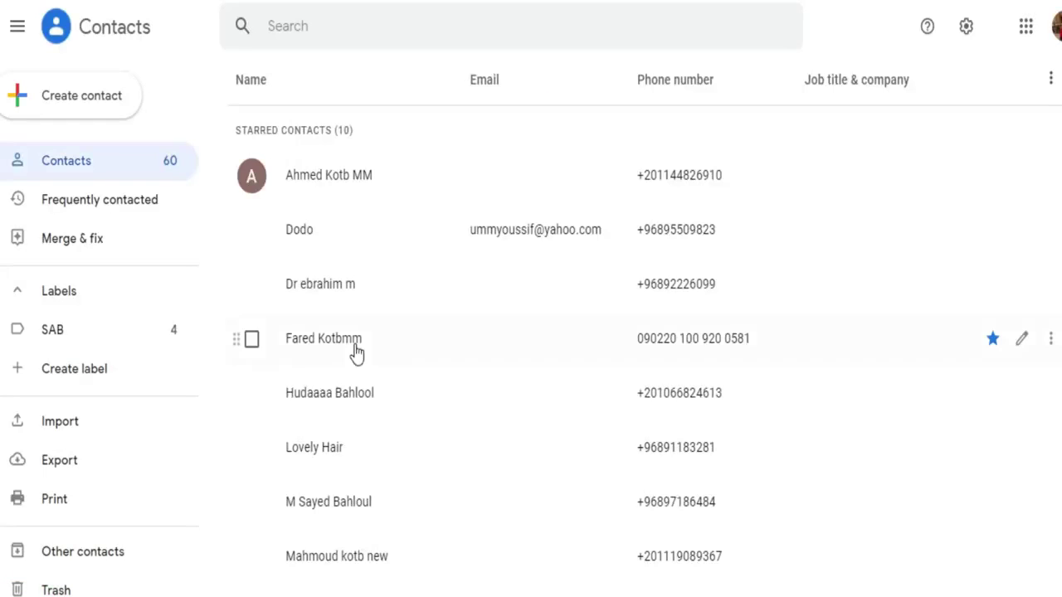
Look through the starred and alphabetical entries of the account's contacts list.
scroll(393, 170, "down", 2)
scroll(393, 170, "down", 8)
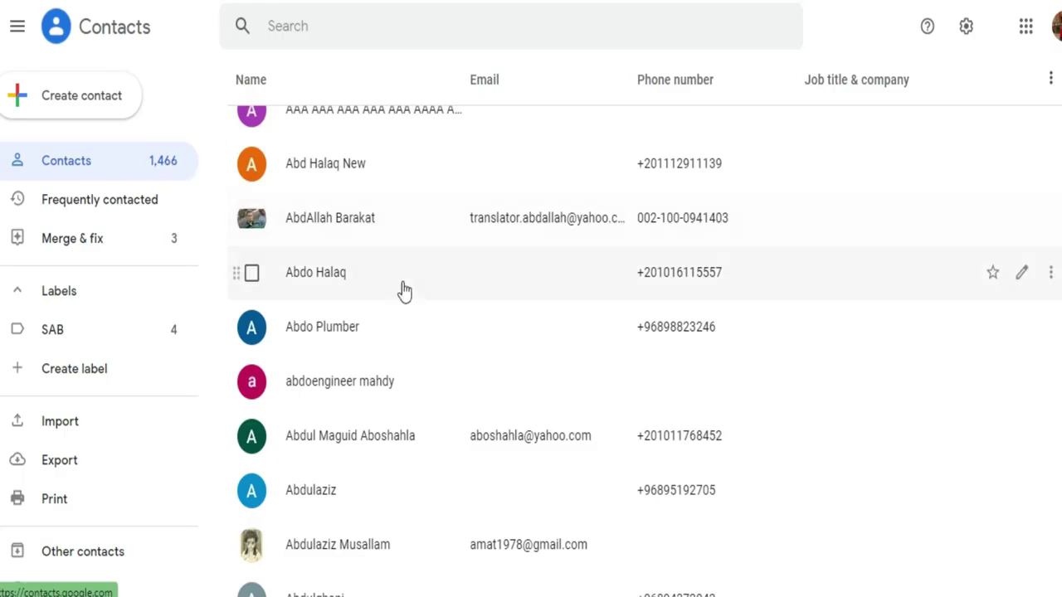
scroll(408, 290, "down", 8)
scroll(396, 290, "down", 5)
scroll(398, 289, "up", 15)
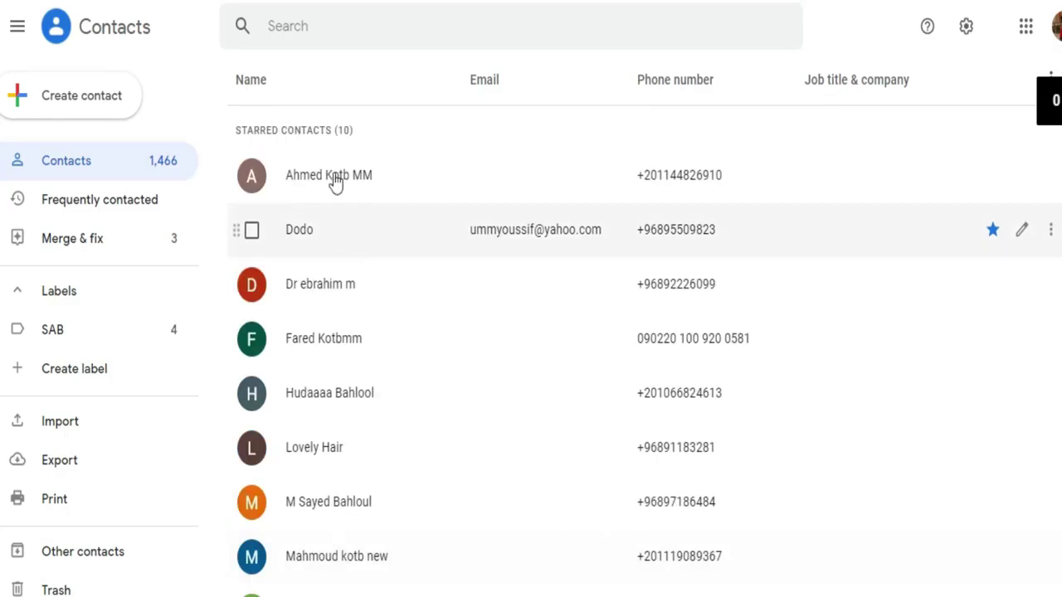
scroll(663, 237, "down", 3)
scroll(664, 238, "down", 8)
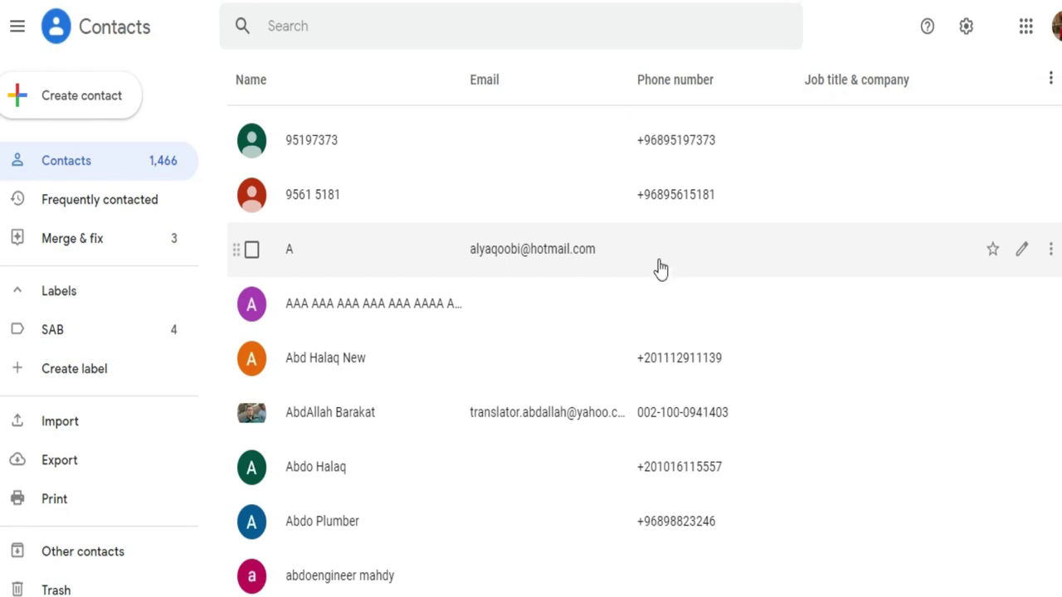
left_click(63, 428)
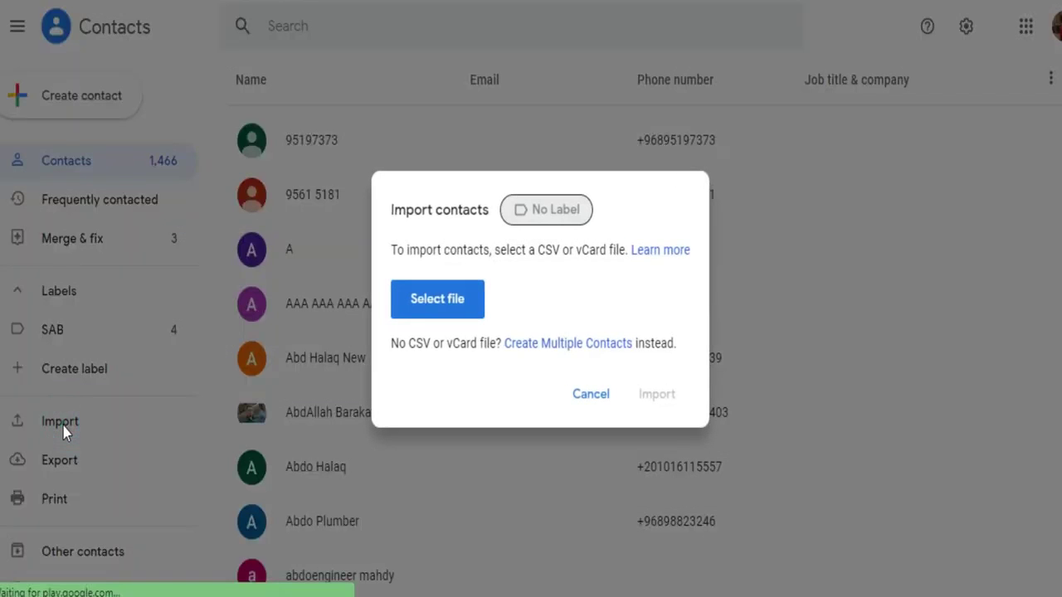
left_click(427, 307)
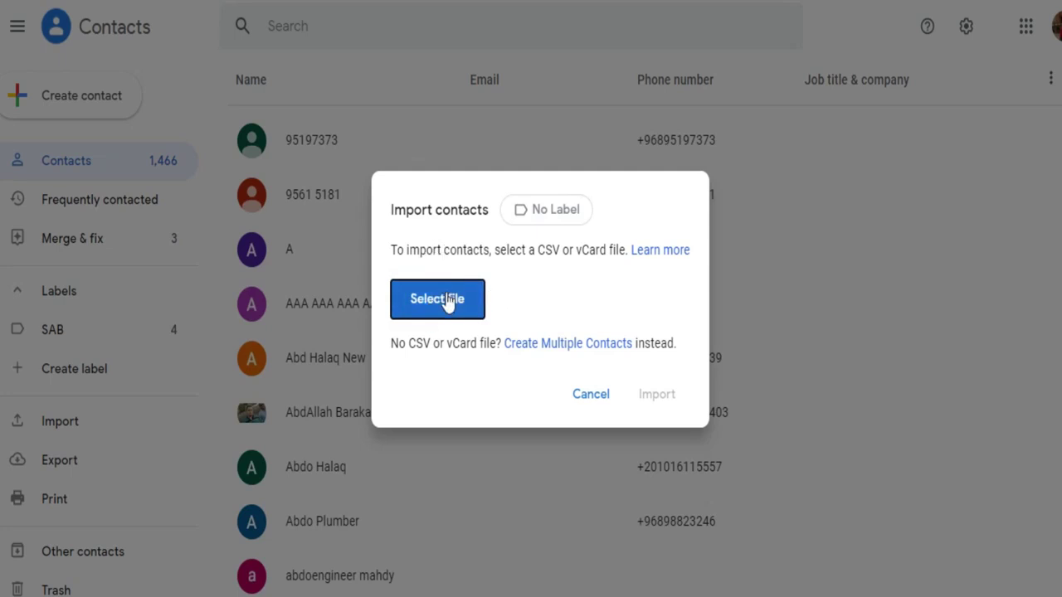
left_click(415, 301)
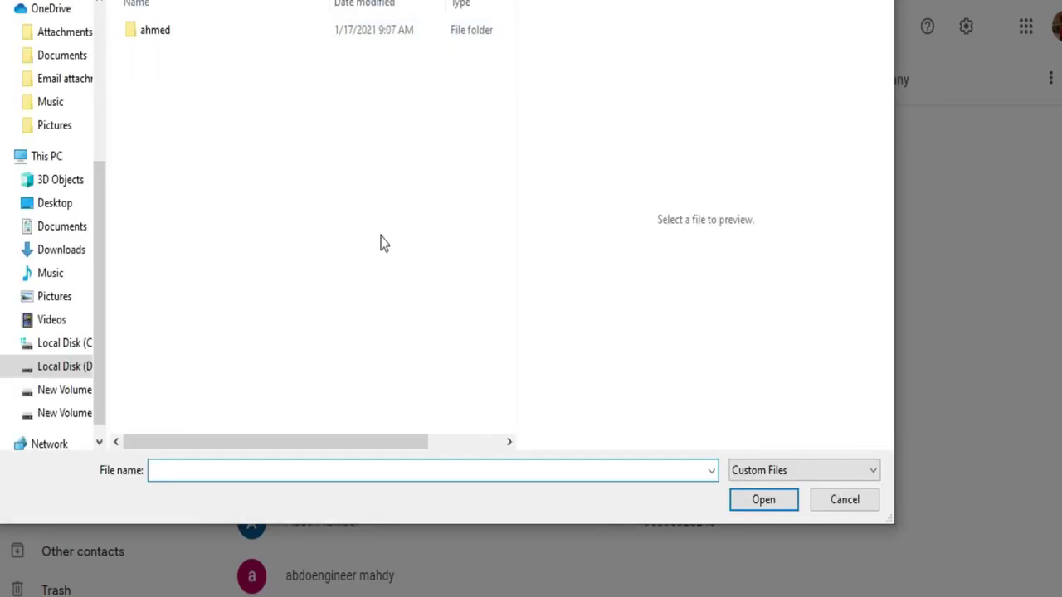
left_click(843, 510)
left_click(593, 396)
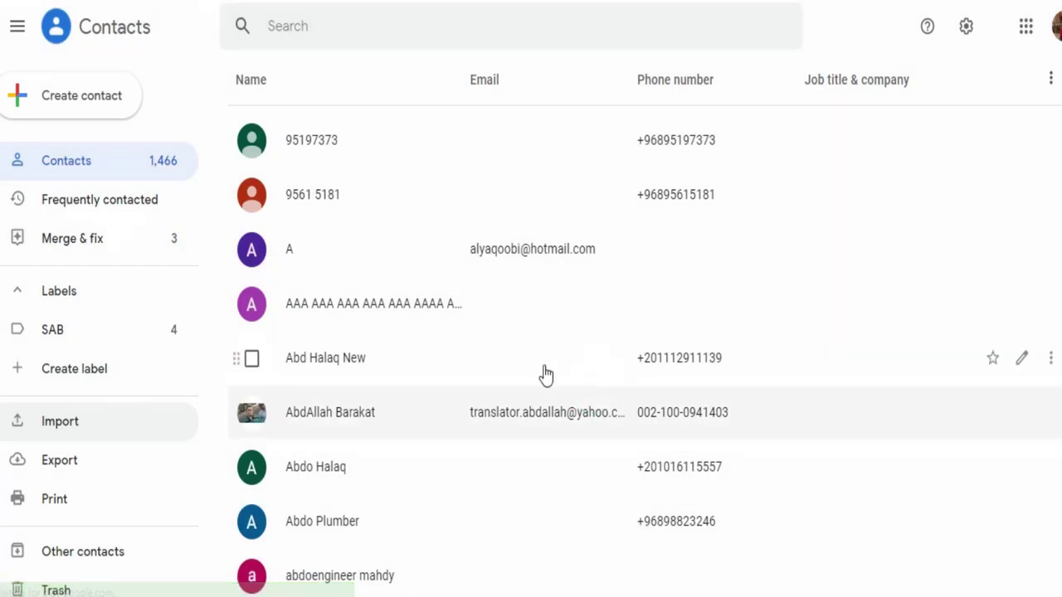
Export all contacts in Google CSV format and show the downloaded contacts.csv in its folder.
left_click(68, 466)
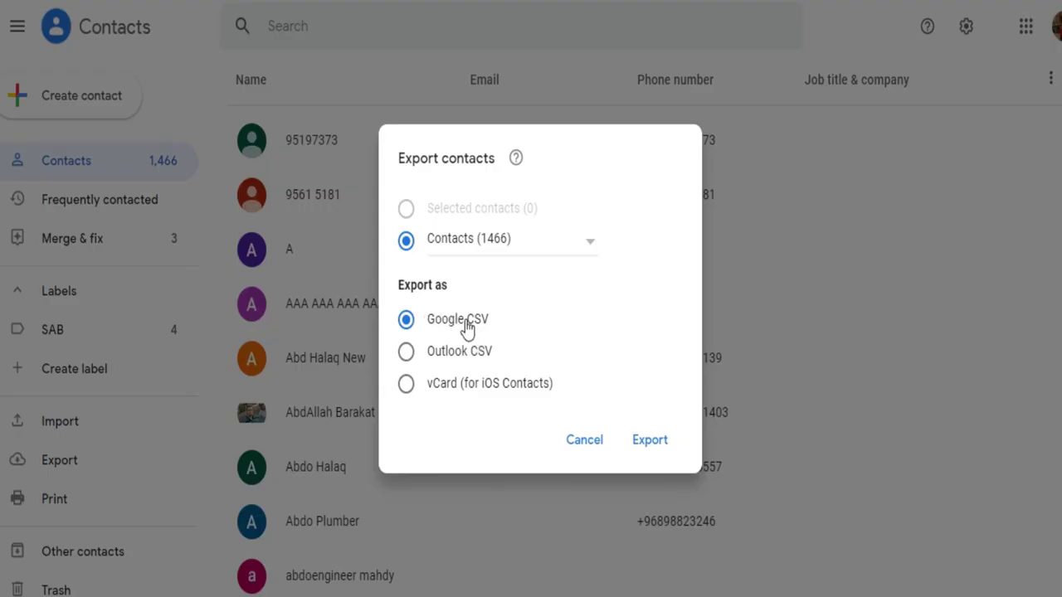
left_click(647, 445)
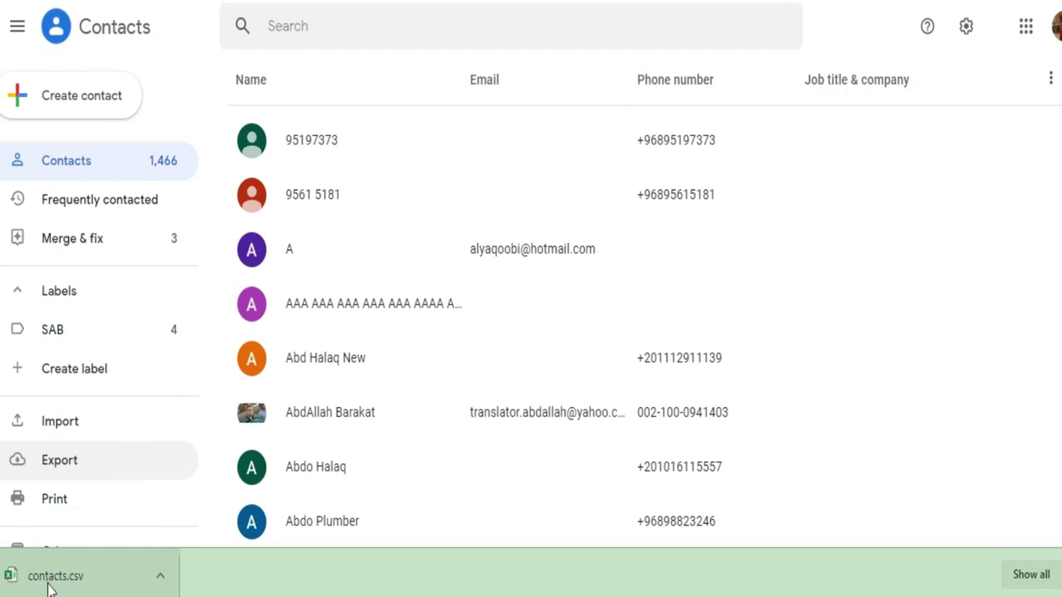
left_click(1030, 575)
left_click(390, 208)
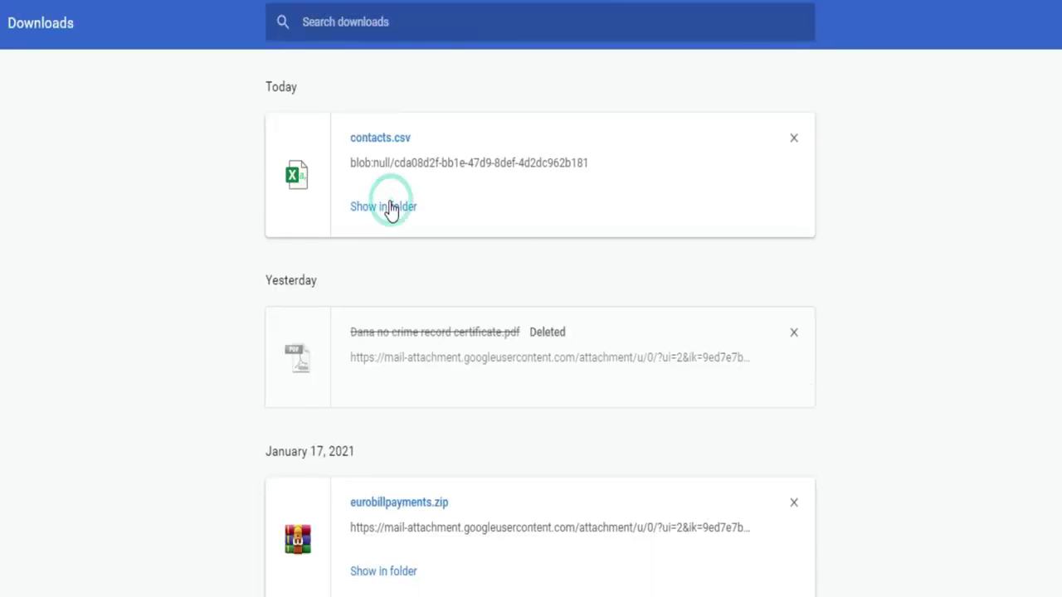
Open the exported contacts file in Excel, examine its contact rows, and close the file, its folder and the downloads page.
double_click(229, 164)
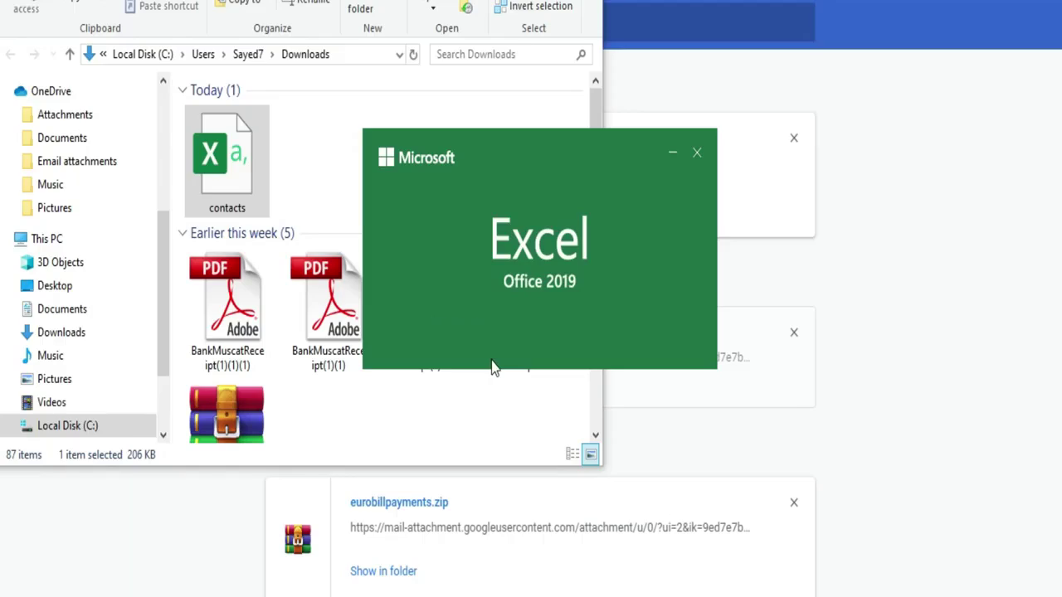
scroll(720, 328, "down", 18)
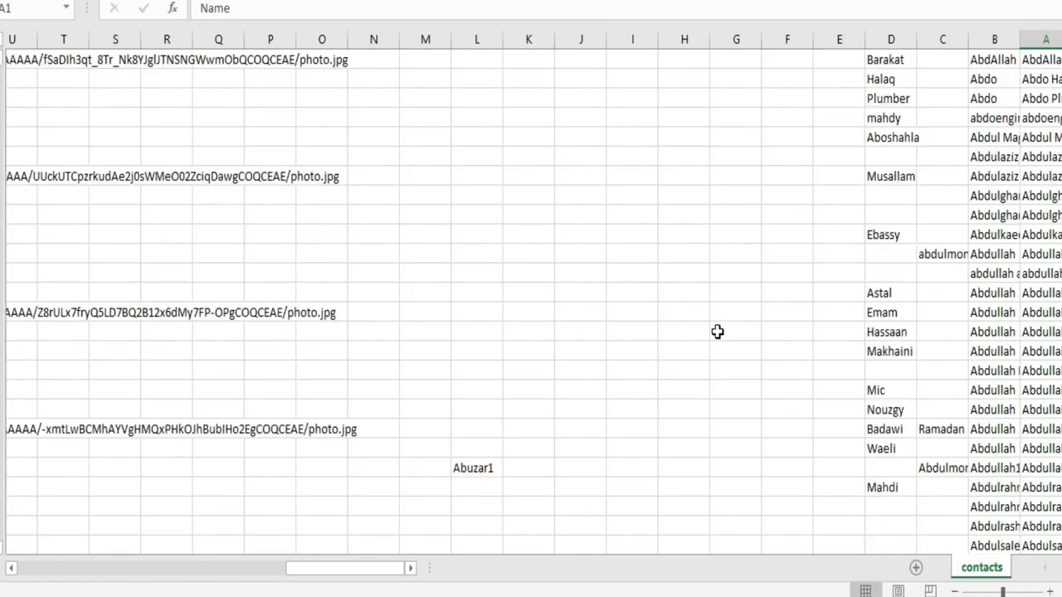
scroll(715, 334, "down", 18)
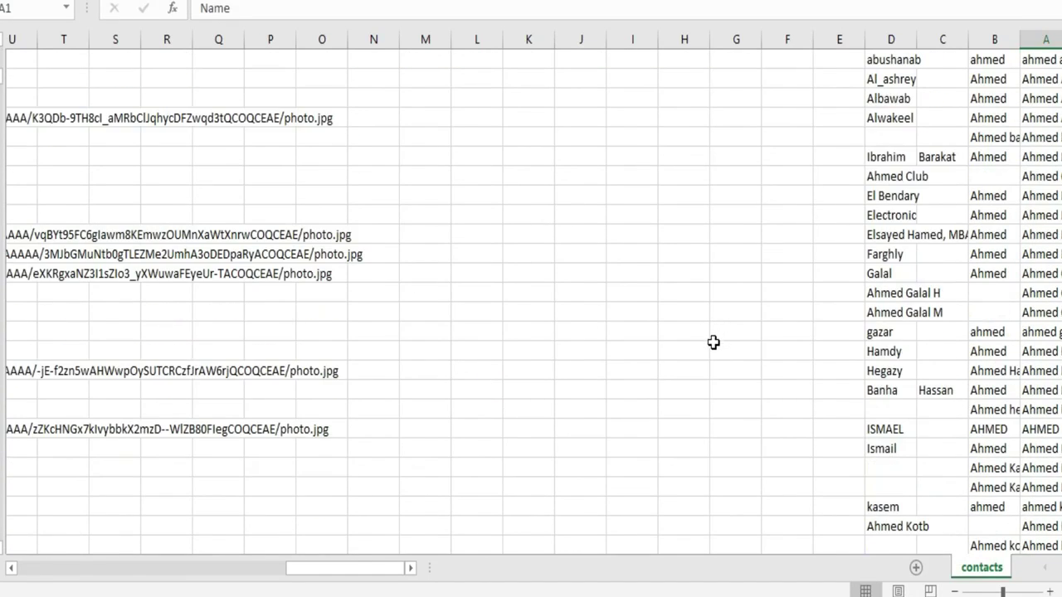
scroll(713, 344, "down", 20)
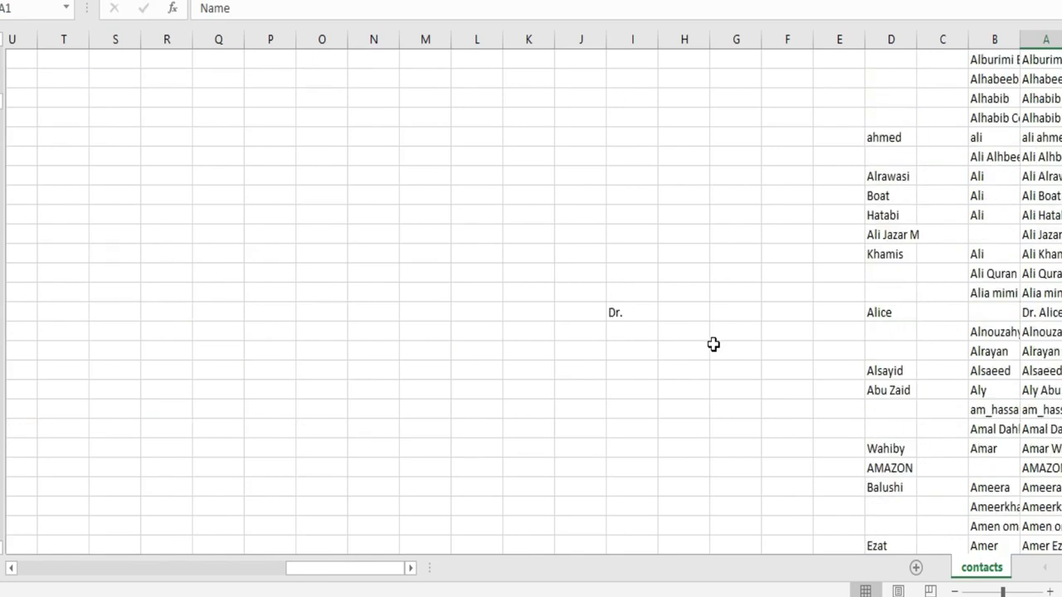
scroll(725, 358, "down", 8)
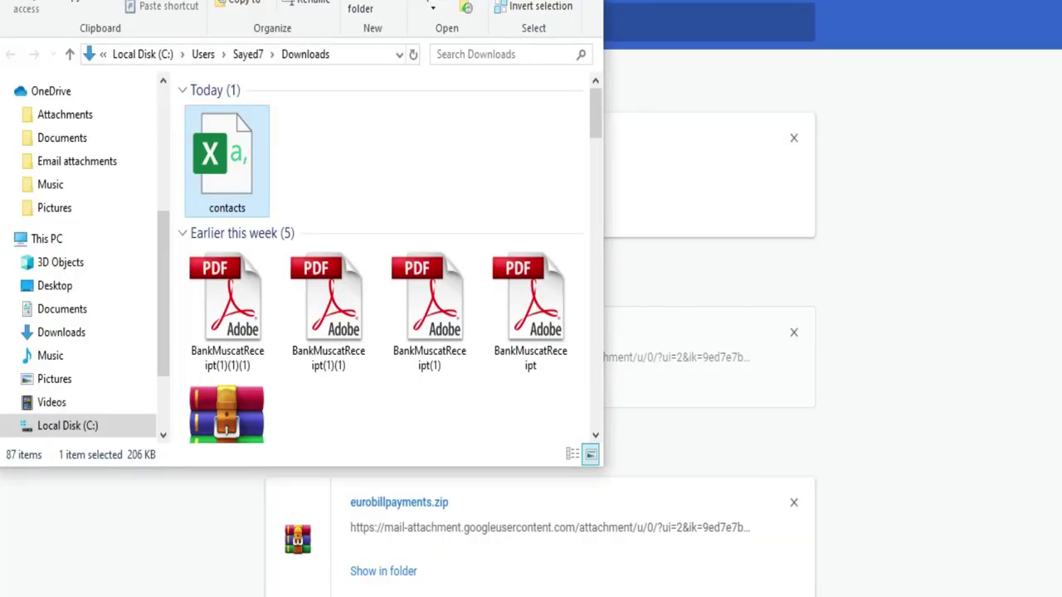
key("alt+F4")
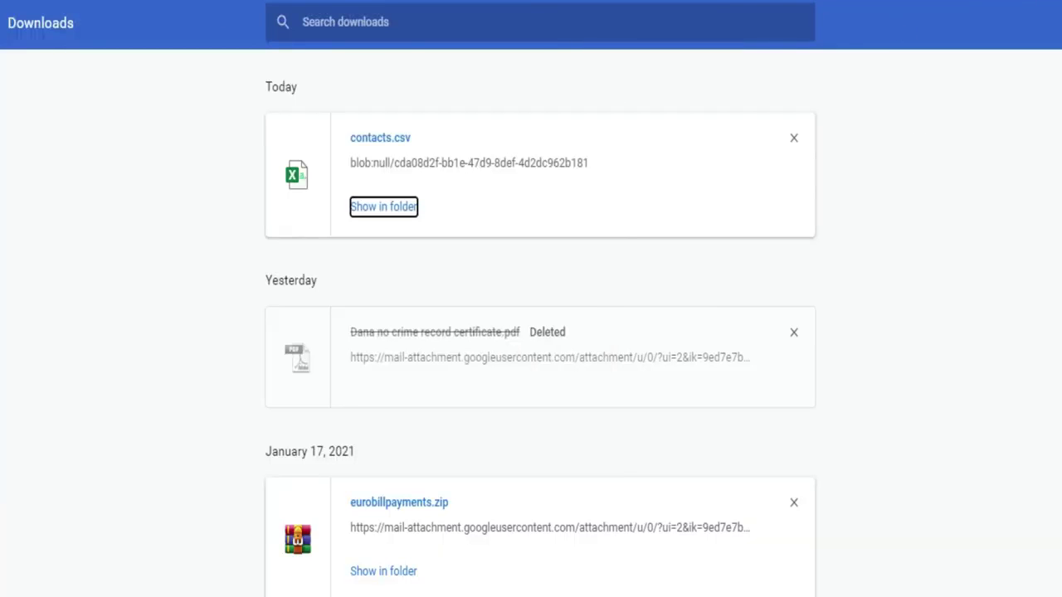
key("ctrl+w")
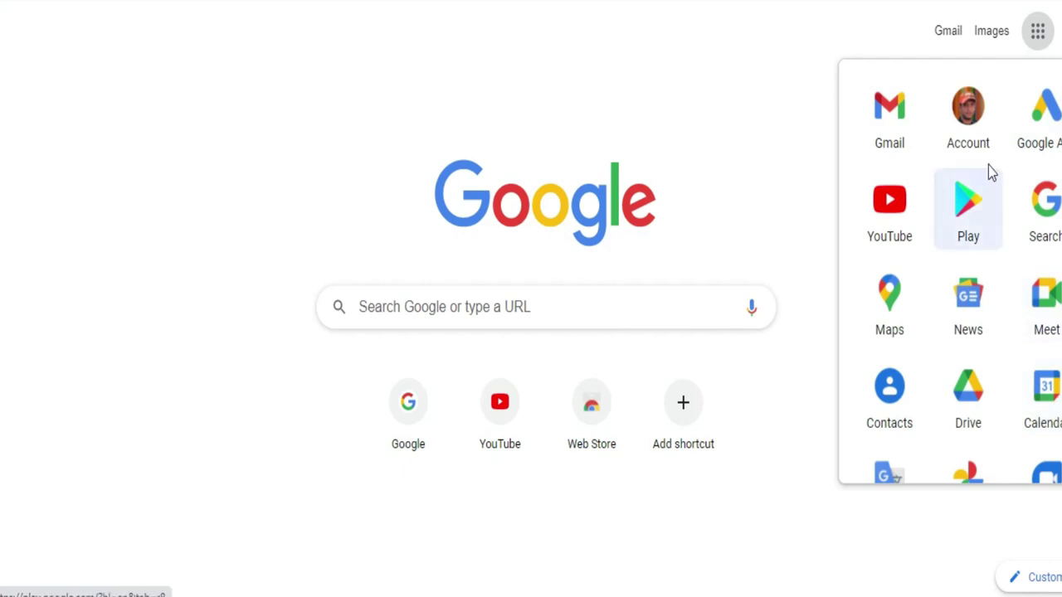
Open the second Google account's contacts list through People and sharing and dismiss the new-look notice.
left_click(972, 121)
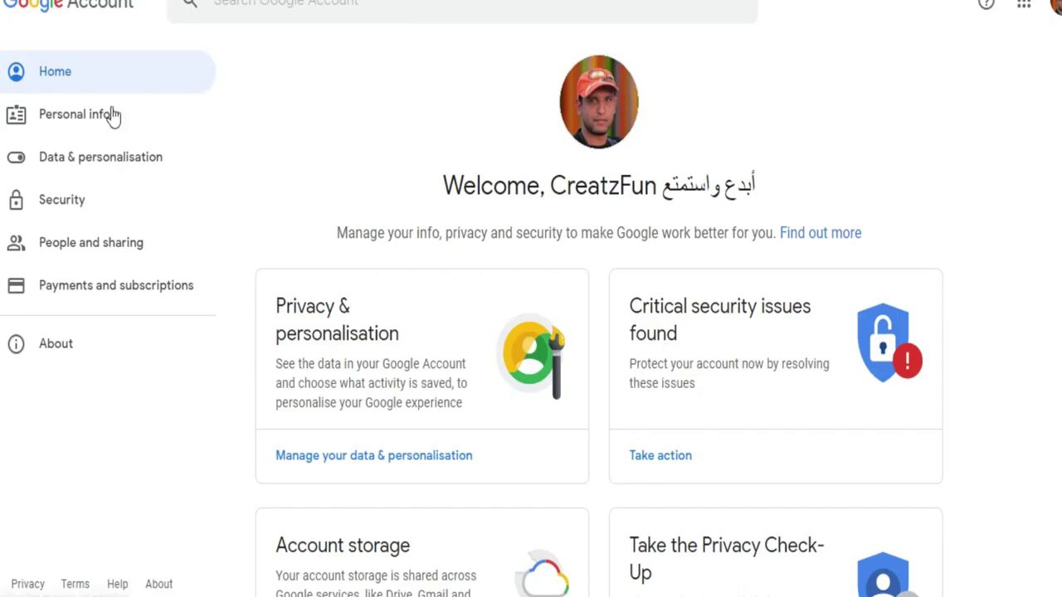
left_click(87, 246)
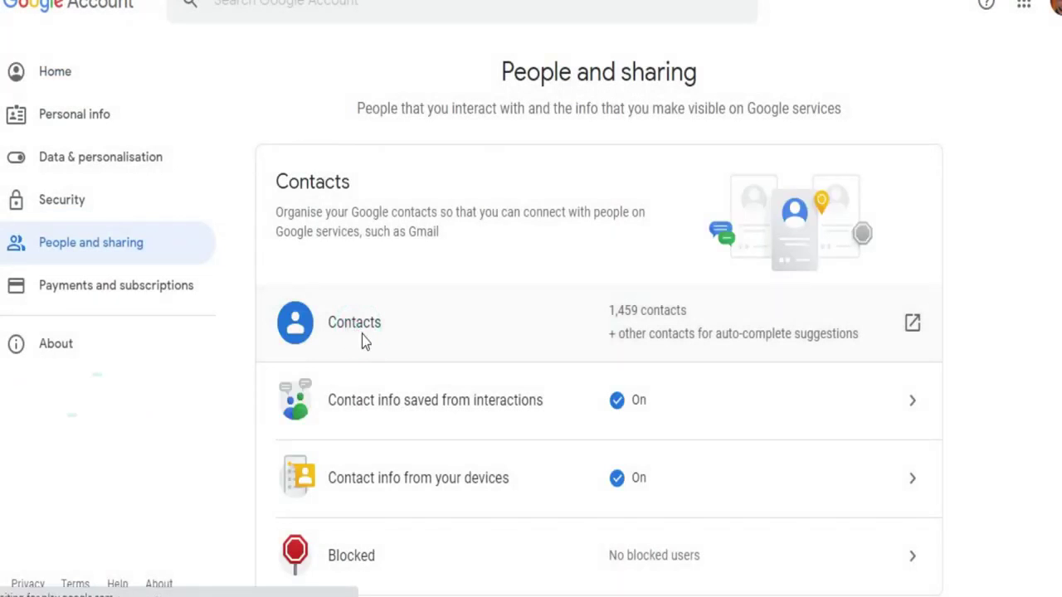
left_click(362, 334)
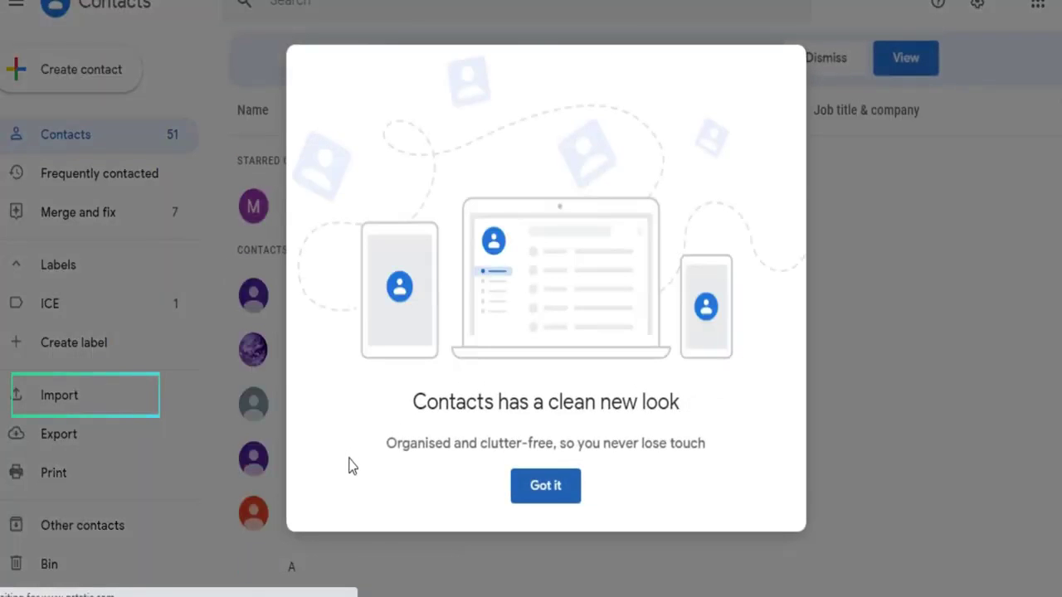
left_click(542, 488)
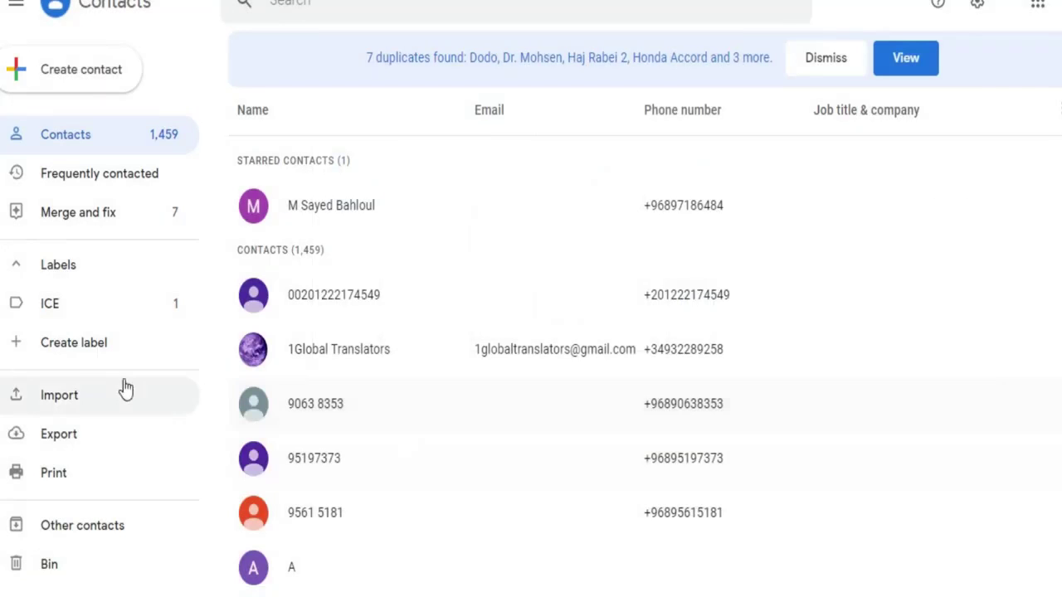
Import contacts.csv from the Downloads folder into this account's contacts without a label.
left_click(55, 404)
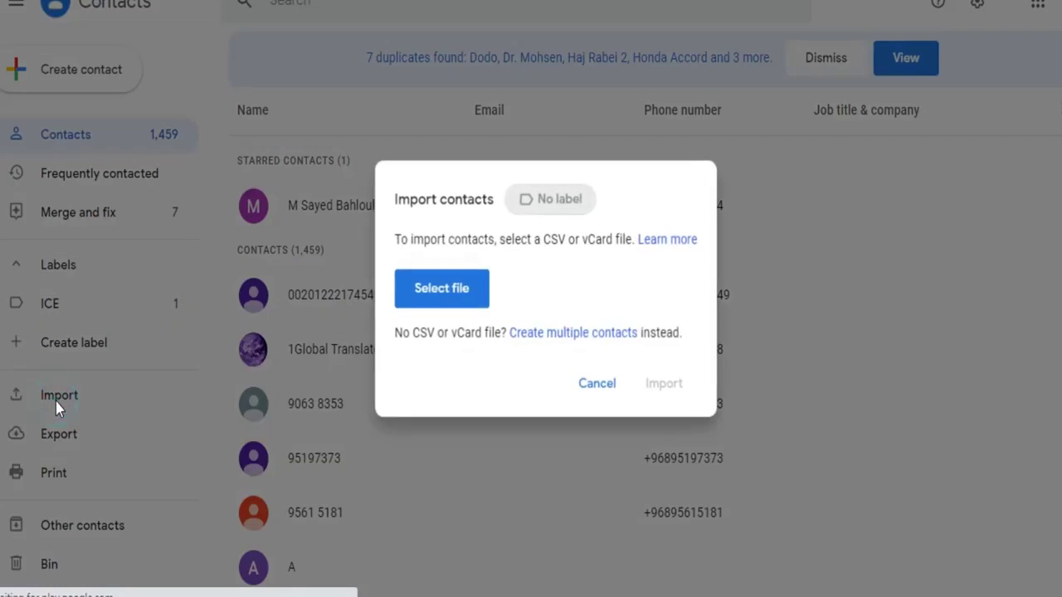
left_click(441, 292)
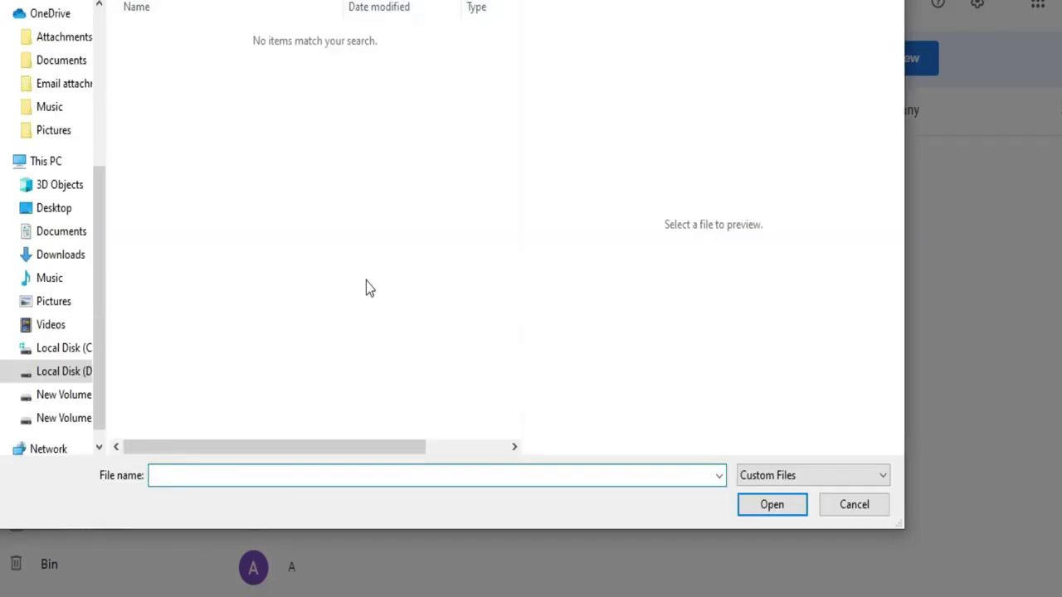
scroll(99, 38, "up", 4)
left_click(54, 45)
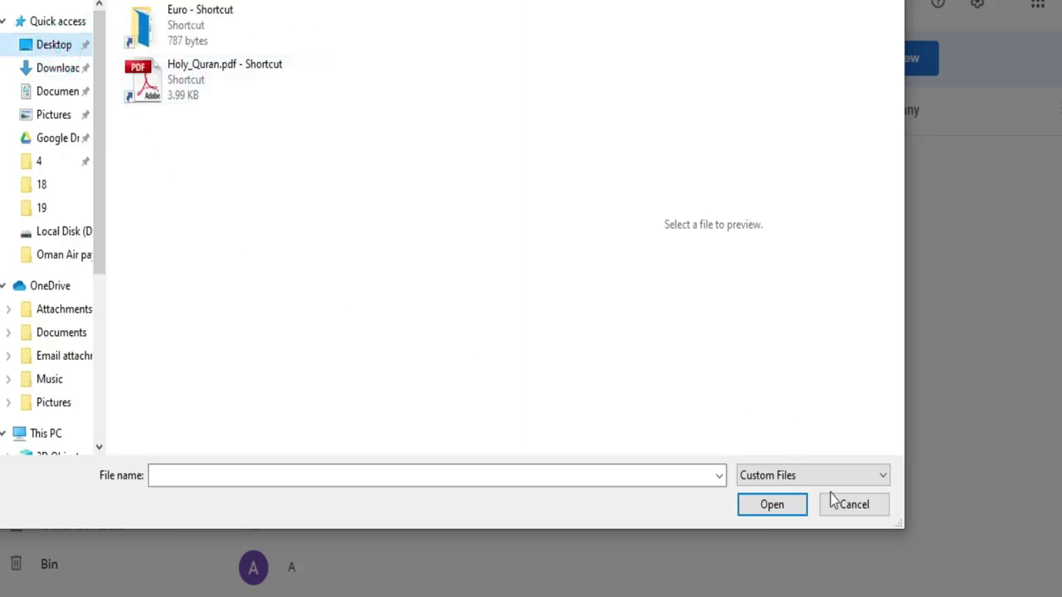
left_click(60, 68)
left_click(160, 87)
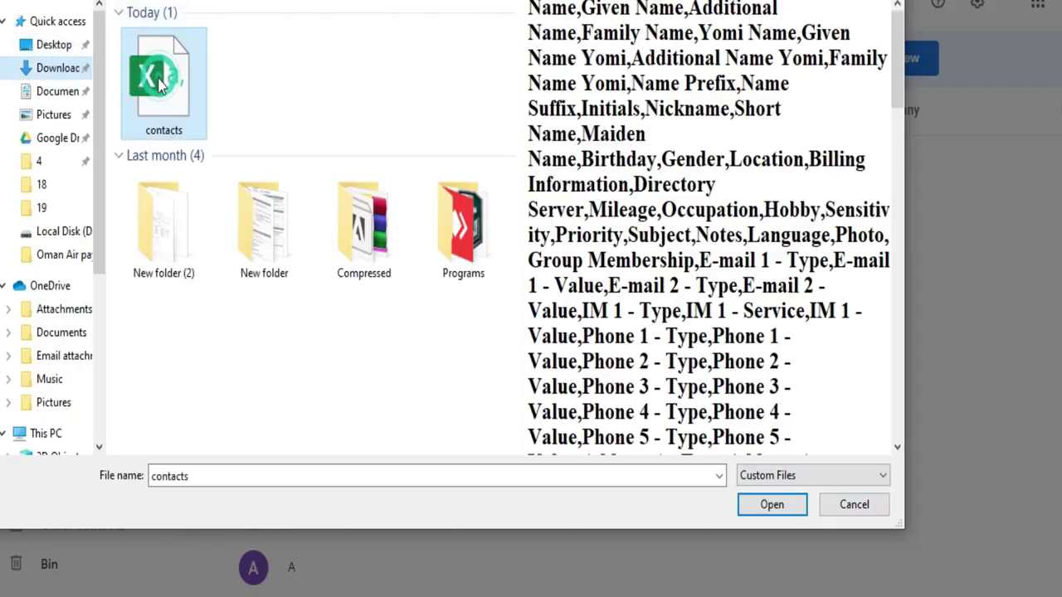
left_click(767, 502)
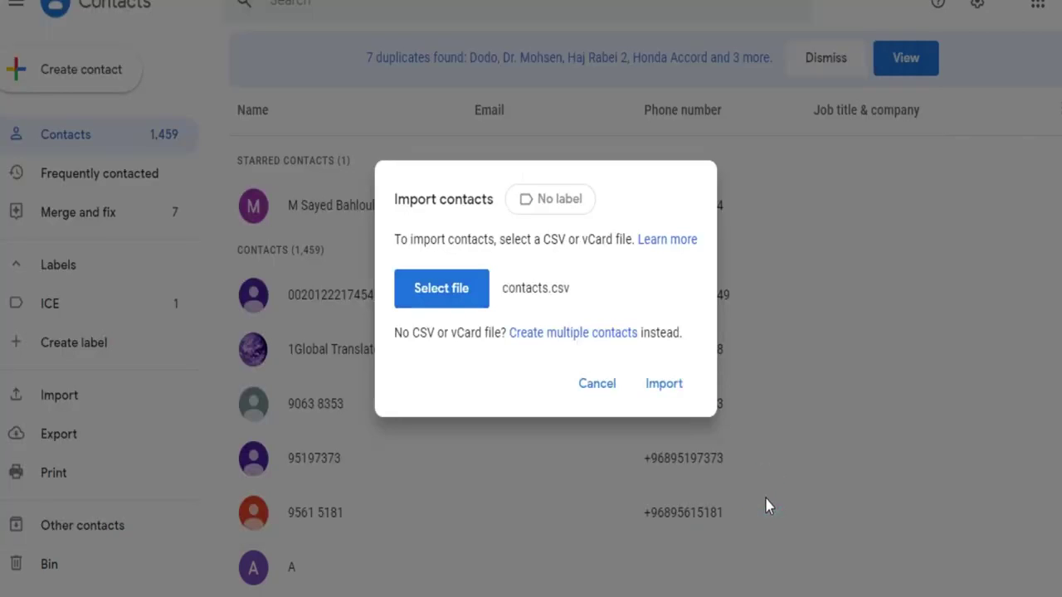
left_click(655, 385)
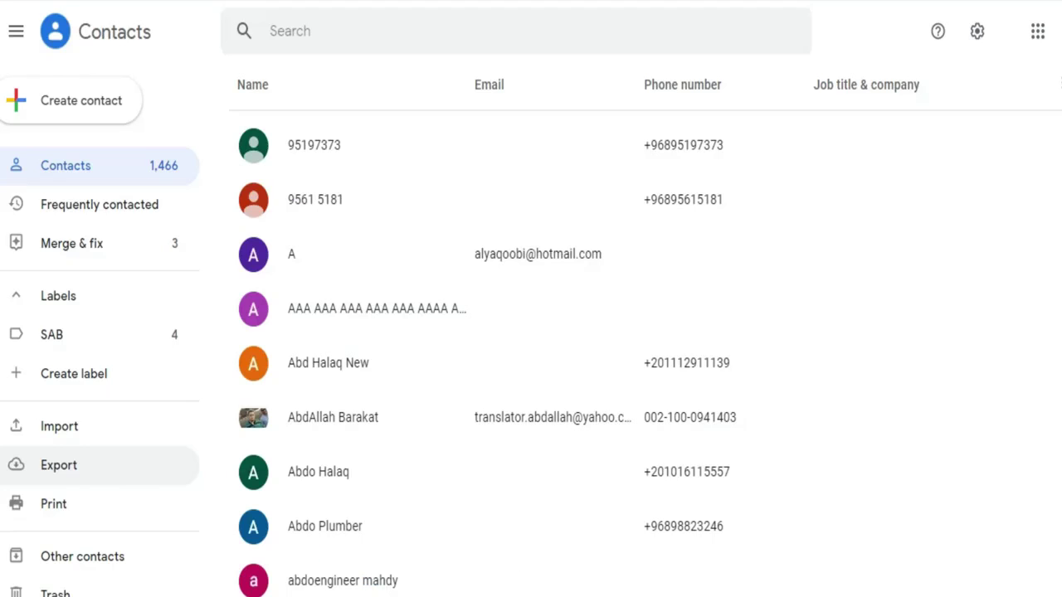
Merge all suggested duplicate contacts in the first account and recheck the Merge & fix suggestions.
left_click(97, 249)
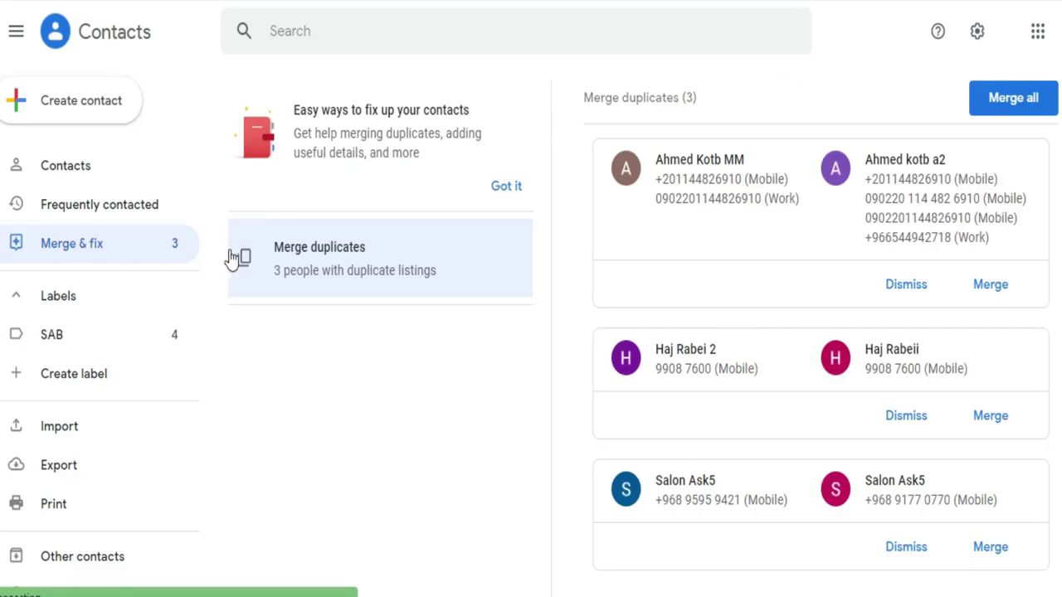
left_click(64, 253)
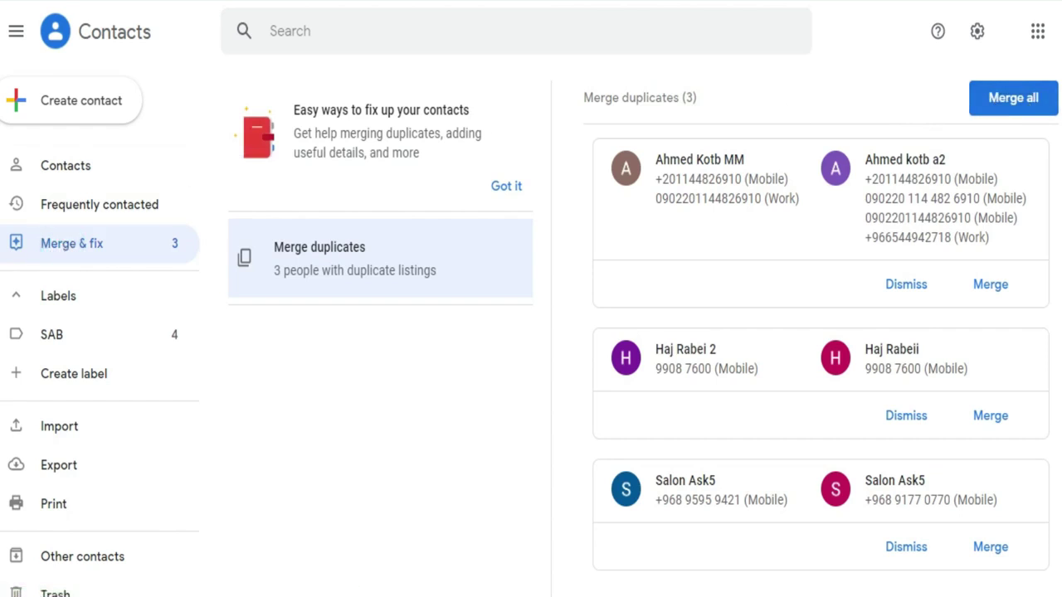
left_click(1027, 108)
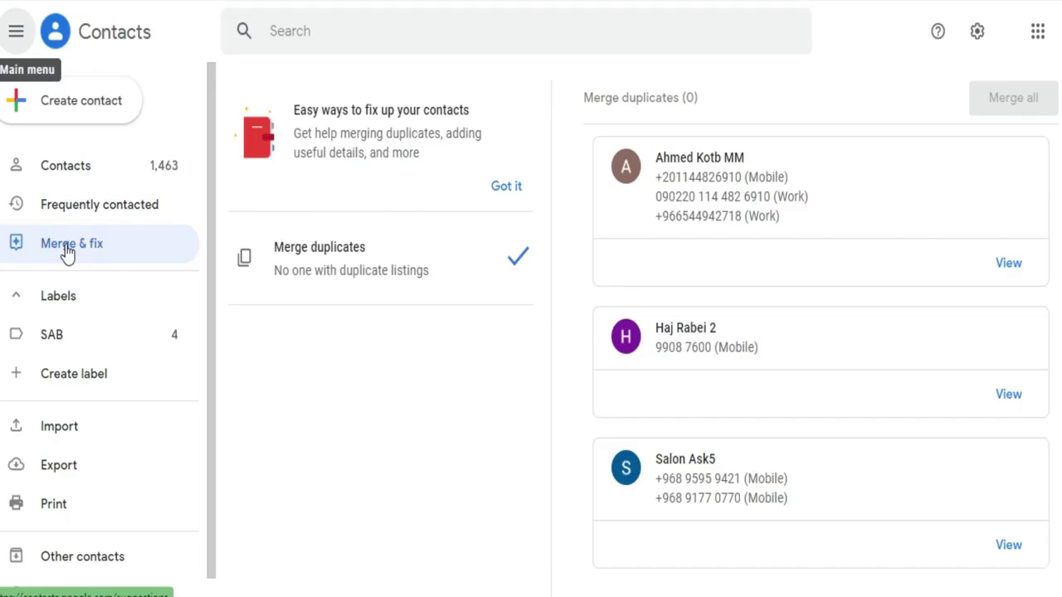
left_click(68, 248)
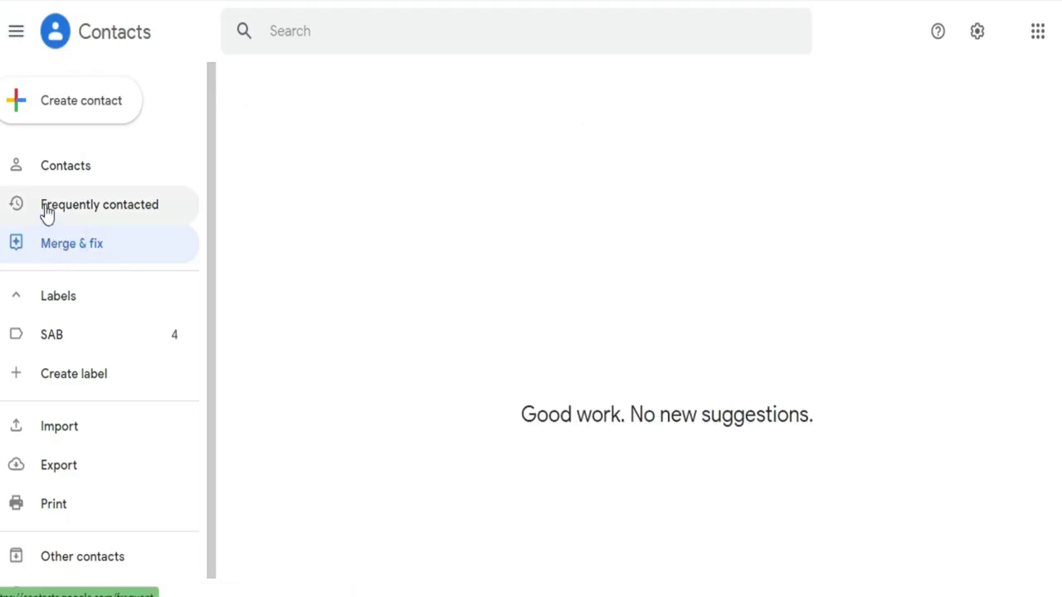
Return to the full contacts list and view the actions available for the first starred contact.
left_click(70, 178)
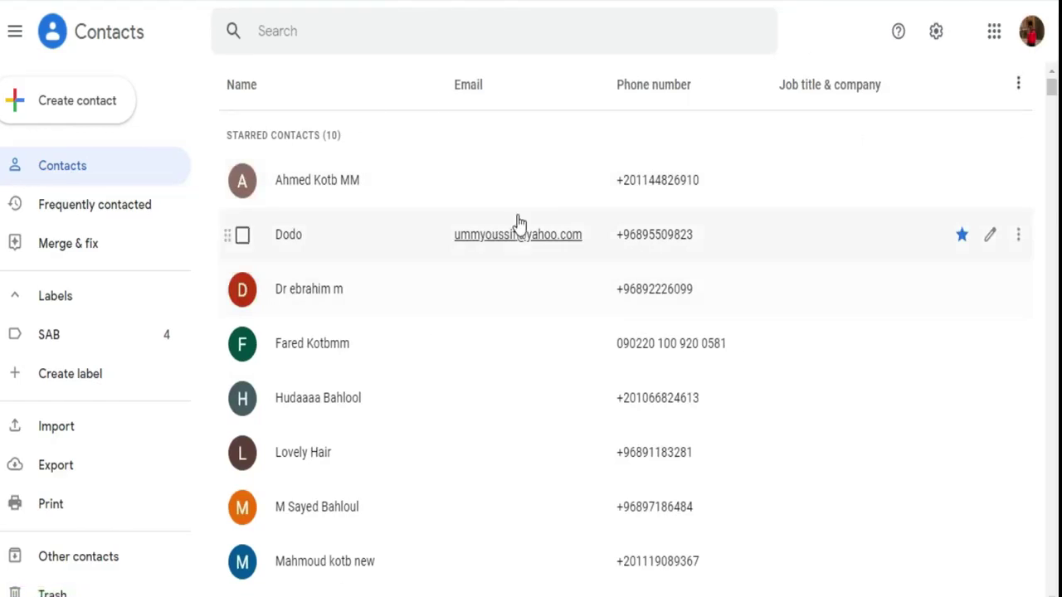
left_click(1019, 180)
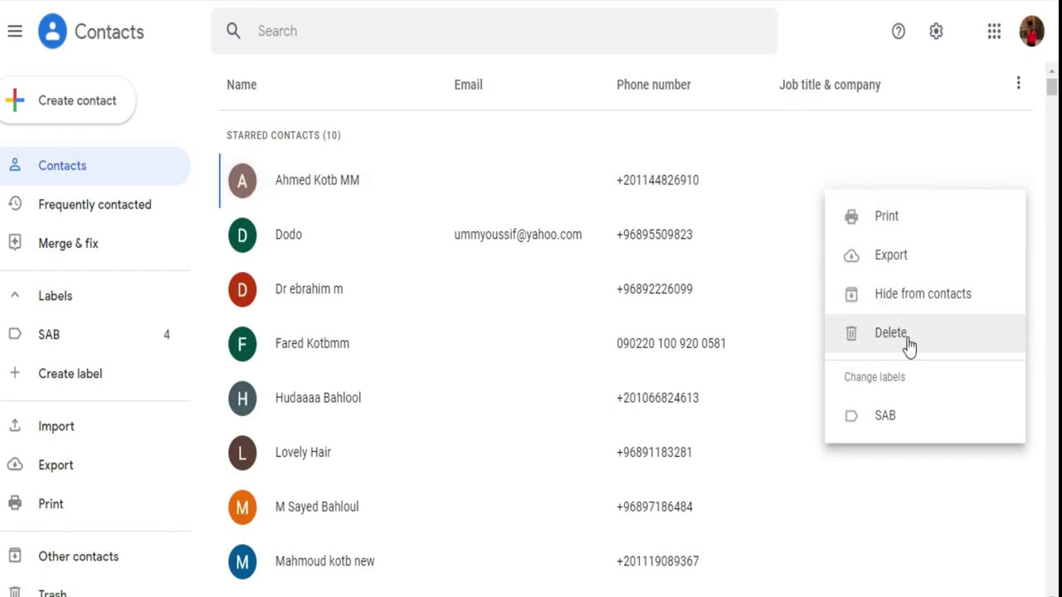
Select the first, third, fifth, sixth and seventh starred contacts and view the bulk actions available for them.
left_click(242, 180)
left_click(242, 289)
left_click(242, 398)
left_click(242, 452)
left_click(242, 507)
left_click(361, 86)
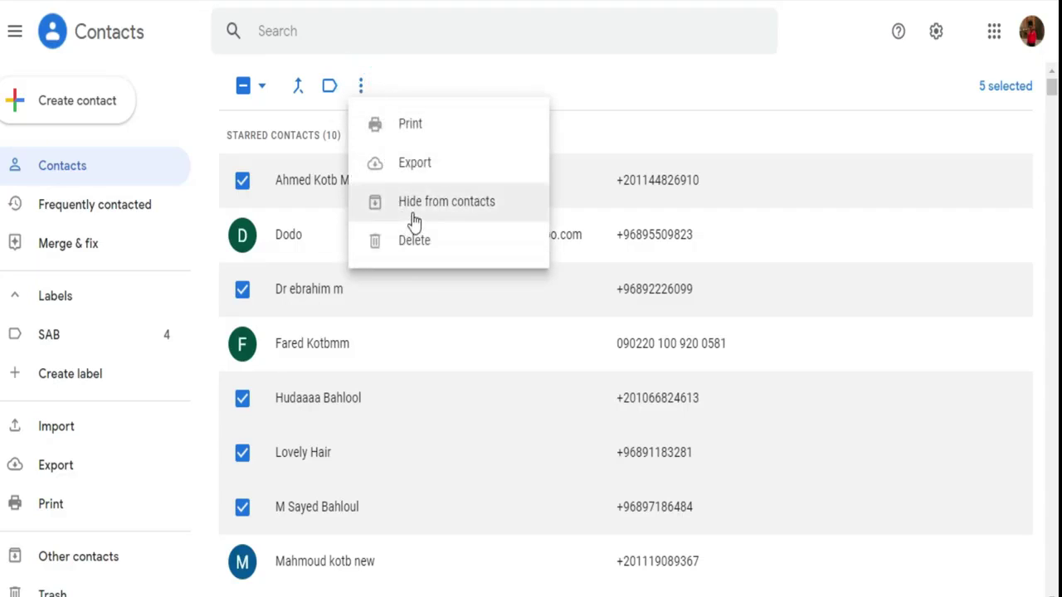
left_click(640, 92)
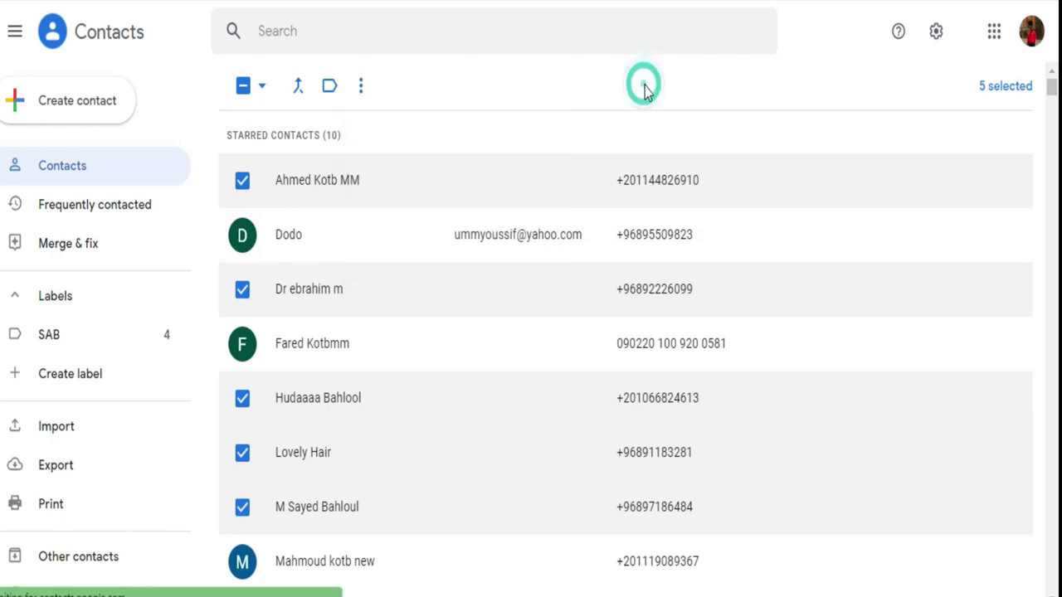